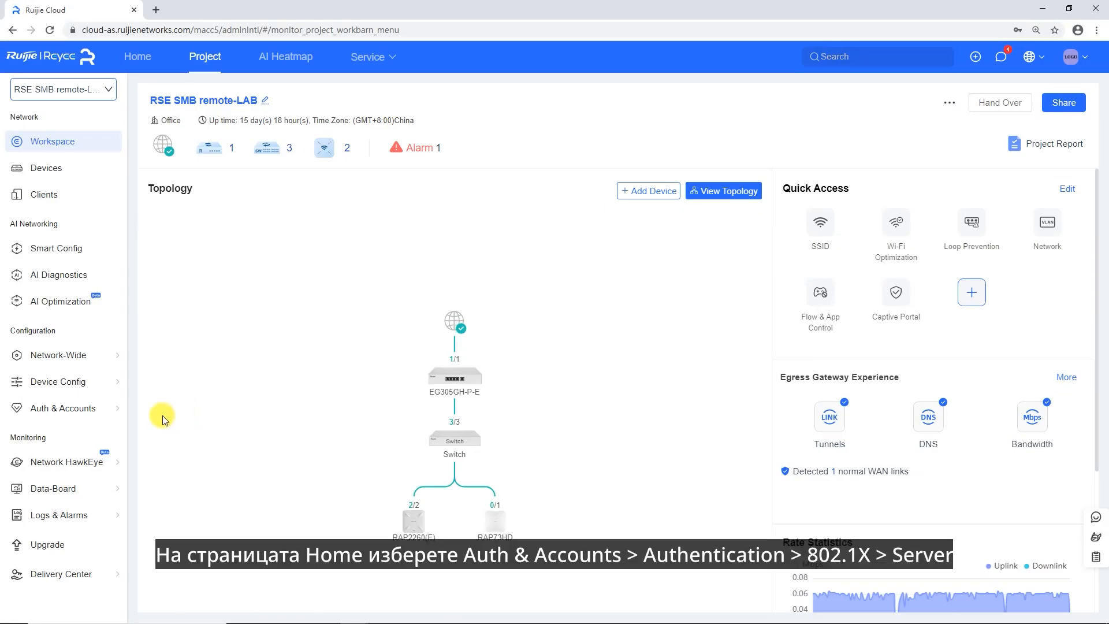
Go to Authentication > 802.1X and show the Server tab with its empty group list
mouse_move(110, 409)
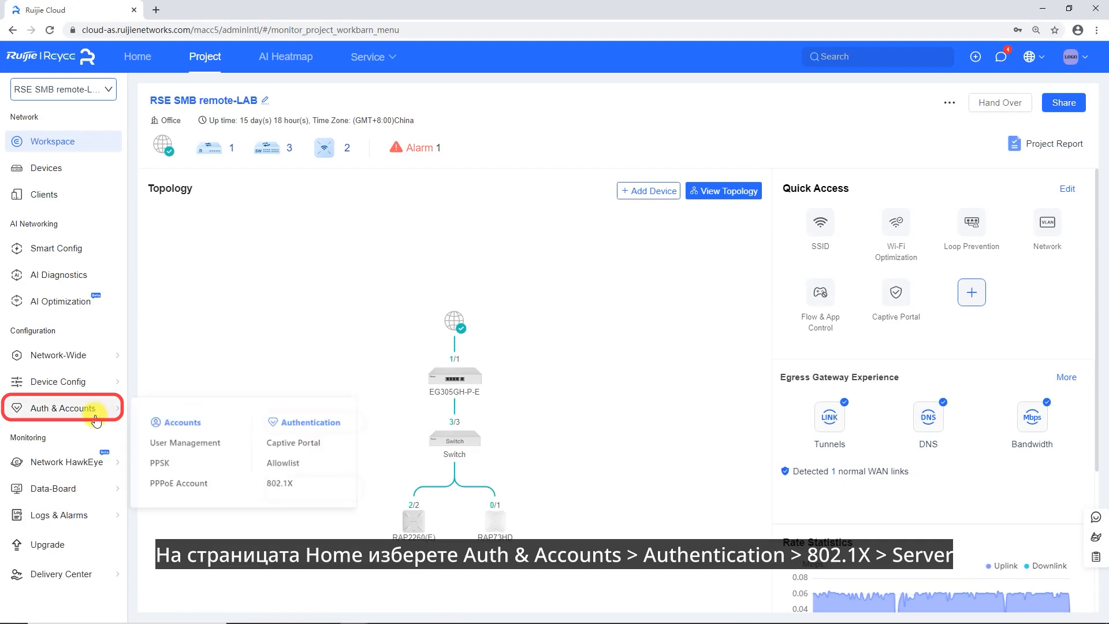
click(287, 485)
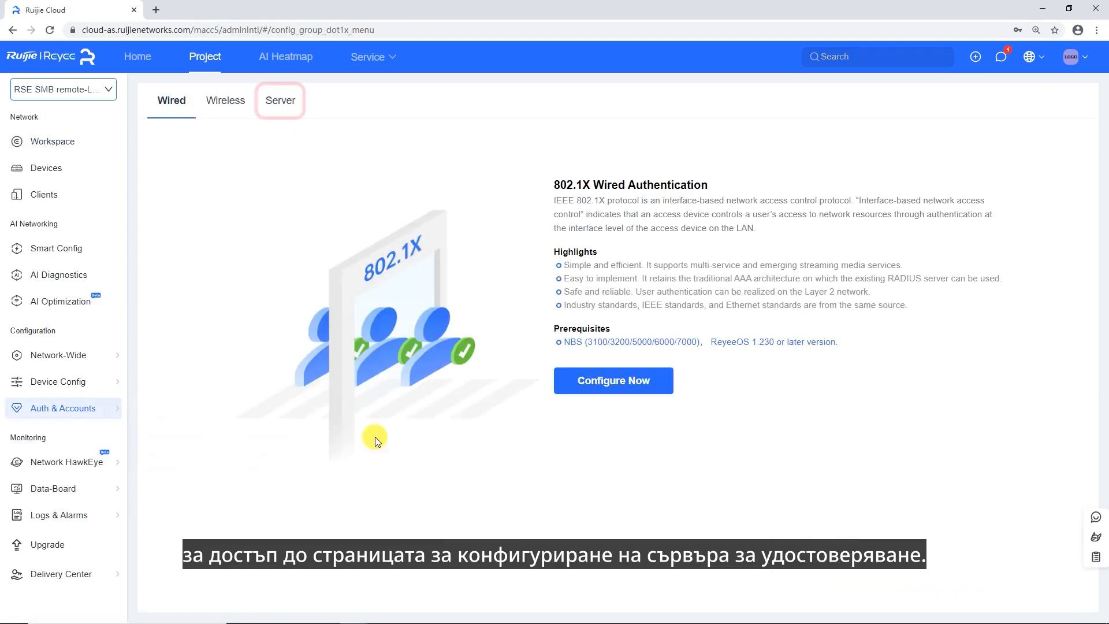
click(279, 100)
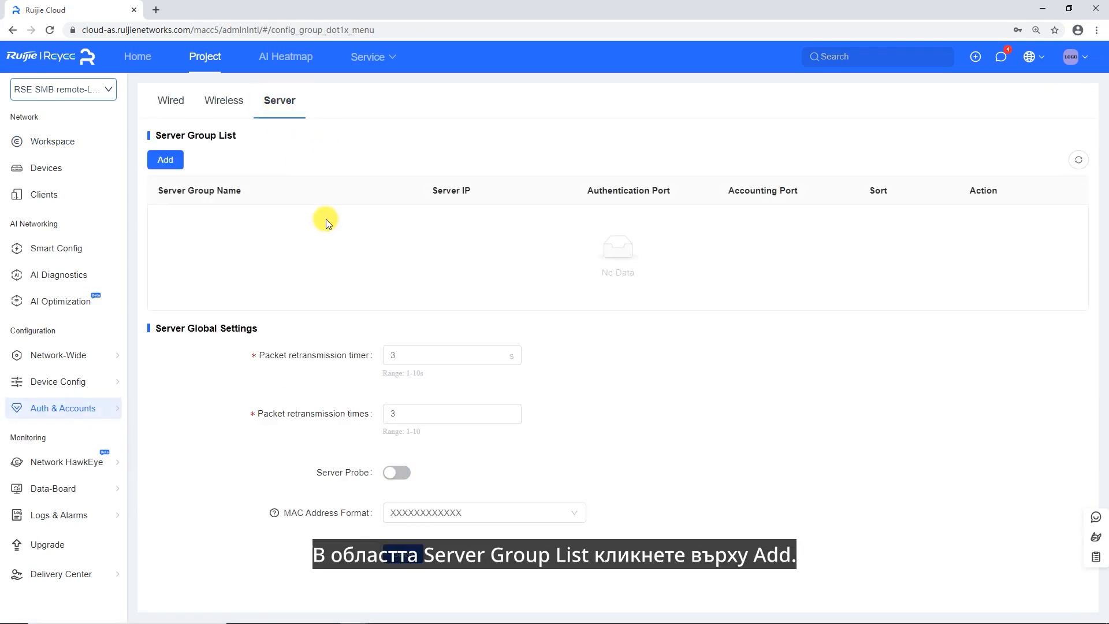
Add server group group1 with server1 at 10.52.57.123 and a shared key
click(166, 164)
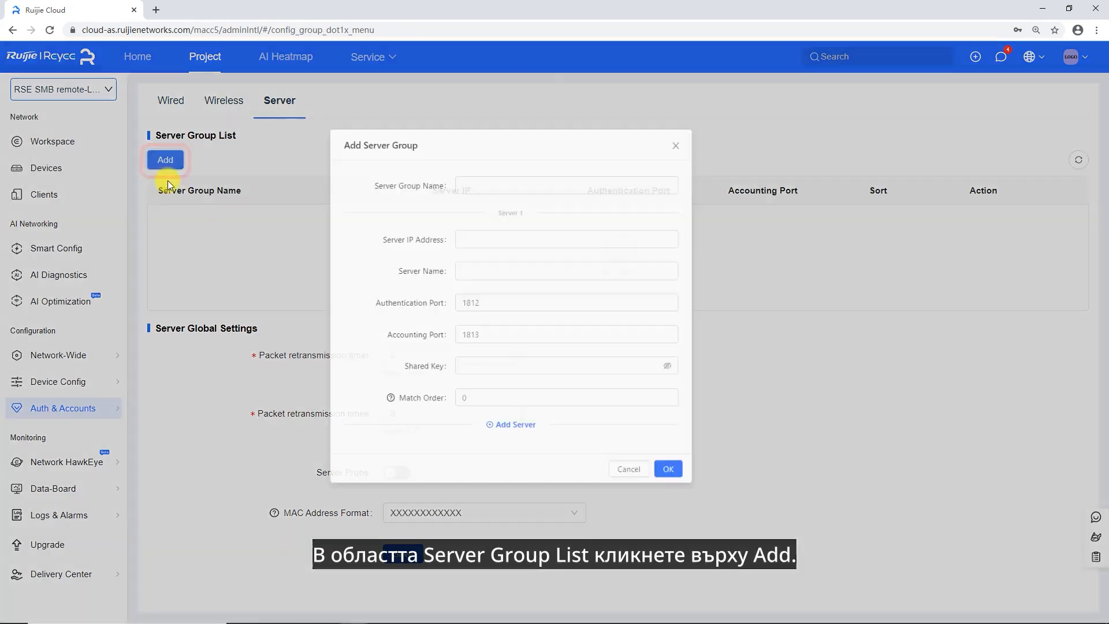
click(506, 190)
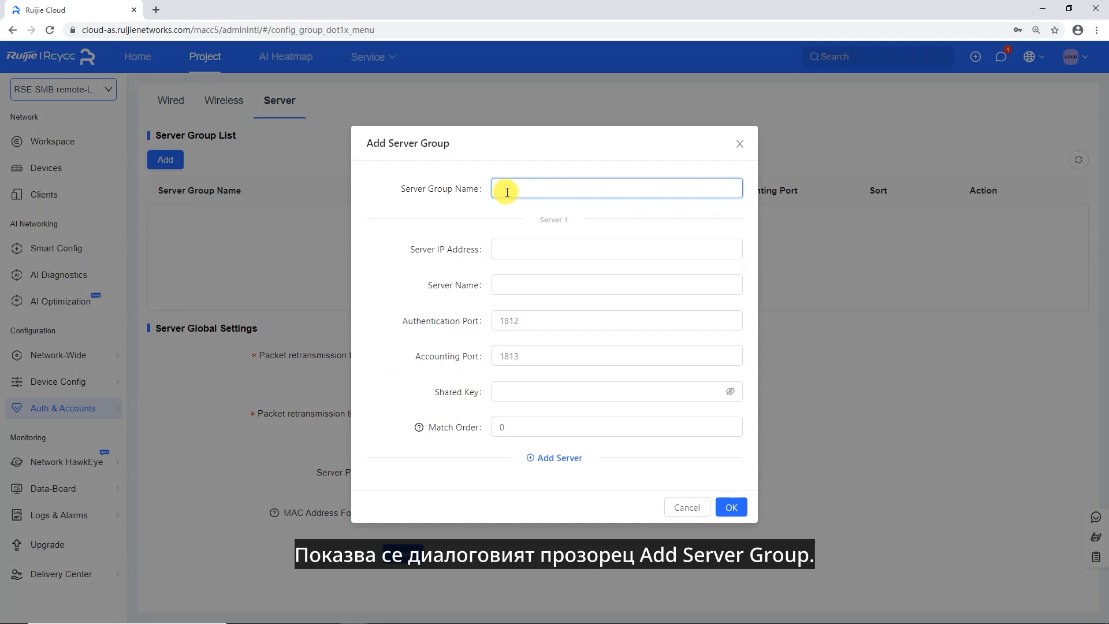
text(group1)
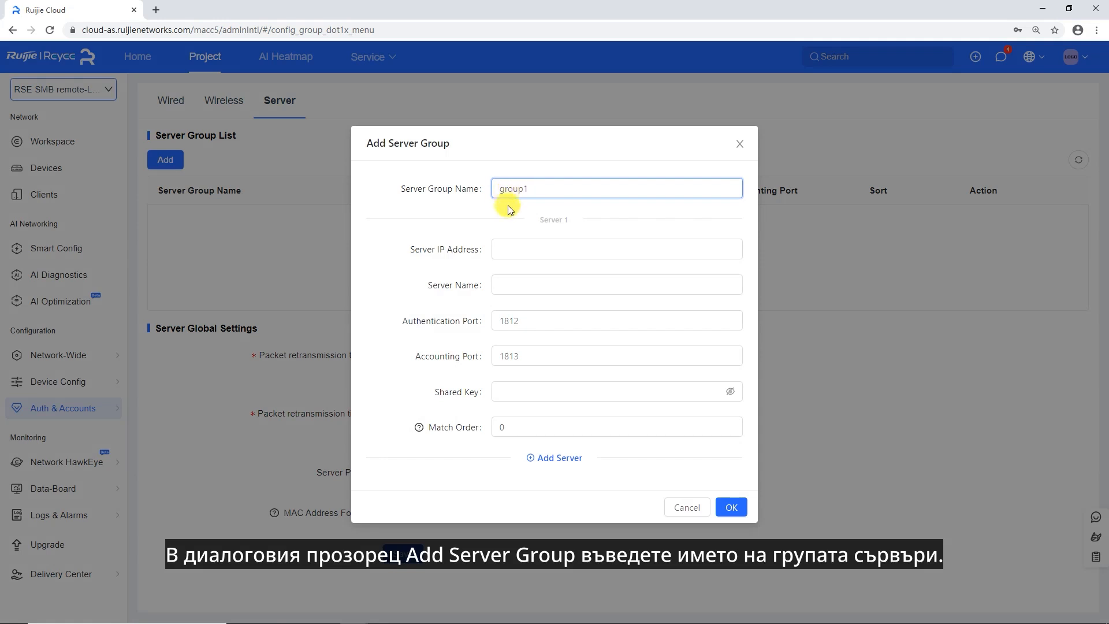
click(519, 250)
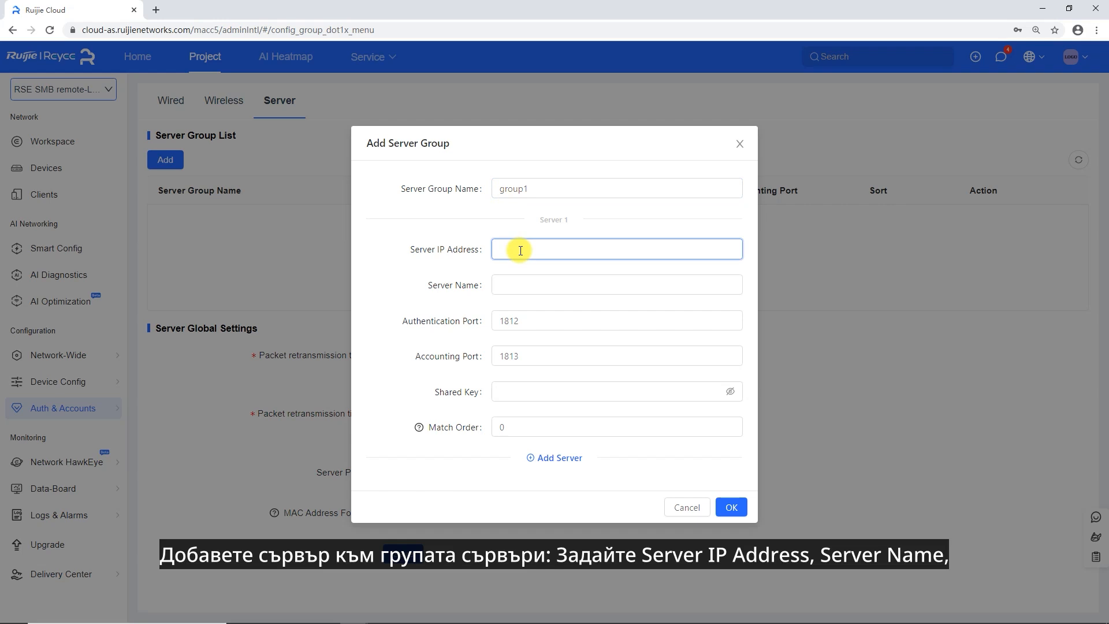
text(10.52.)
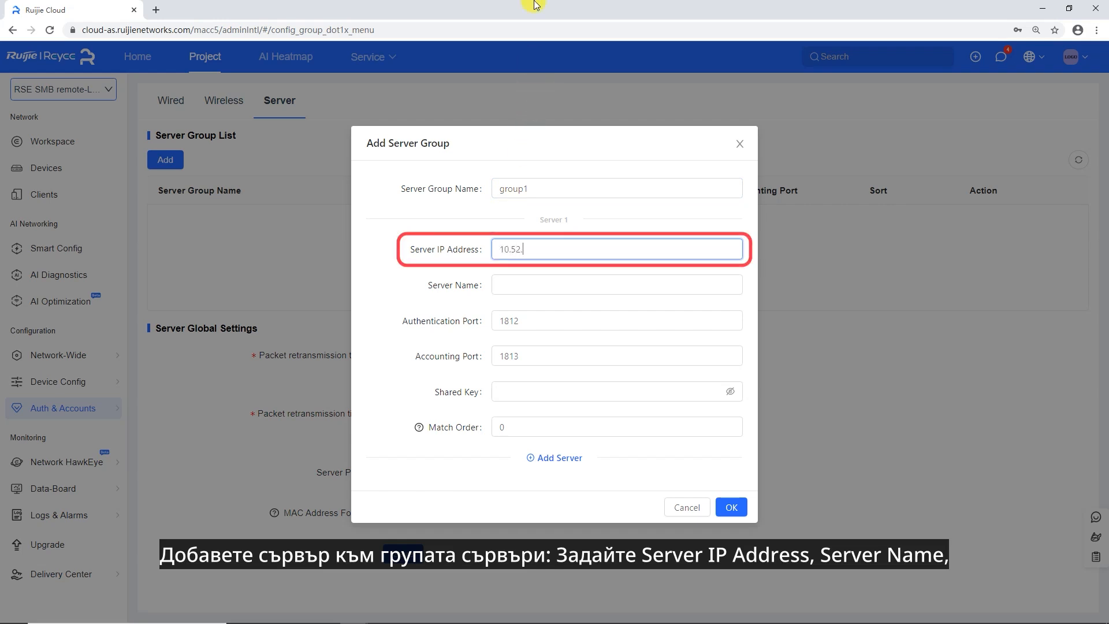
text(57.123)
key(Tab)
text(server1)
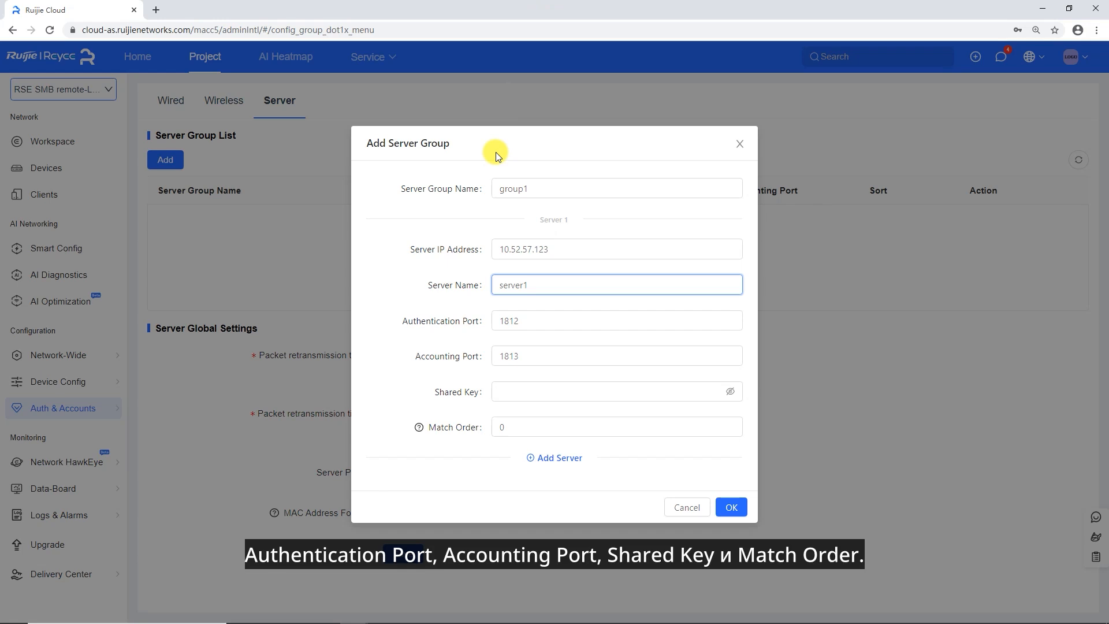
click(510, 392)
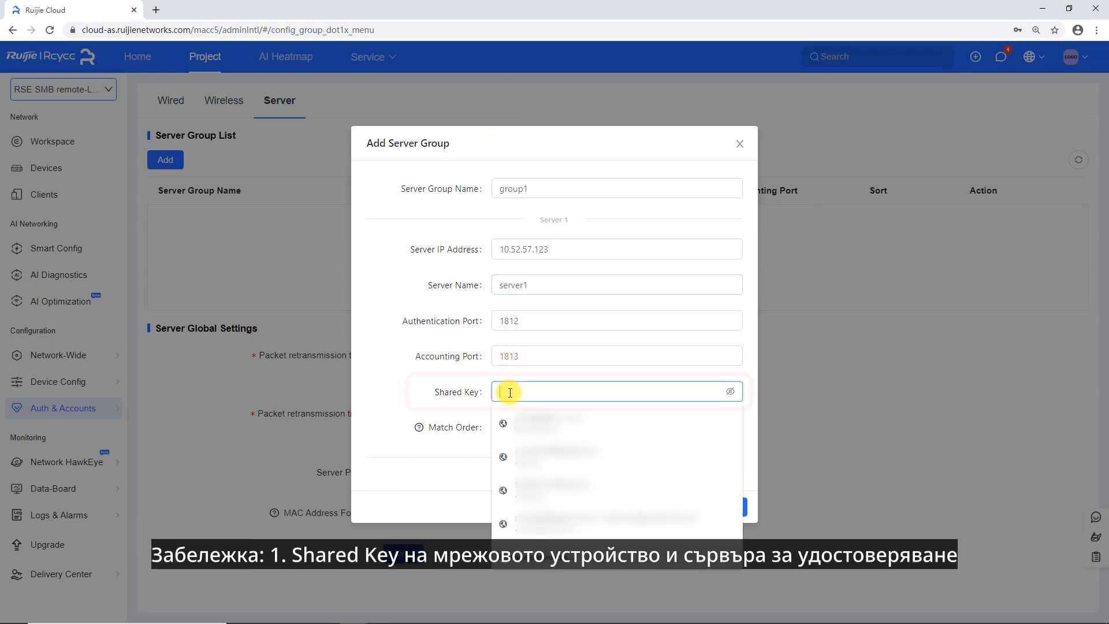
text(123456)
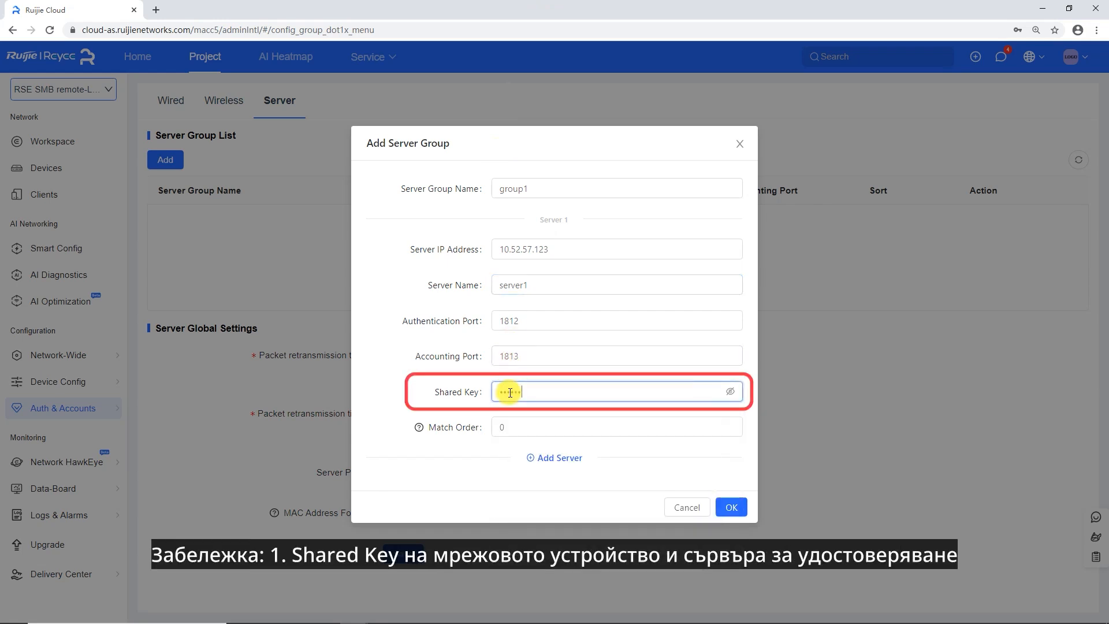
text(7890)
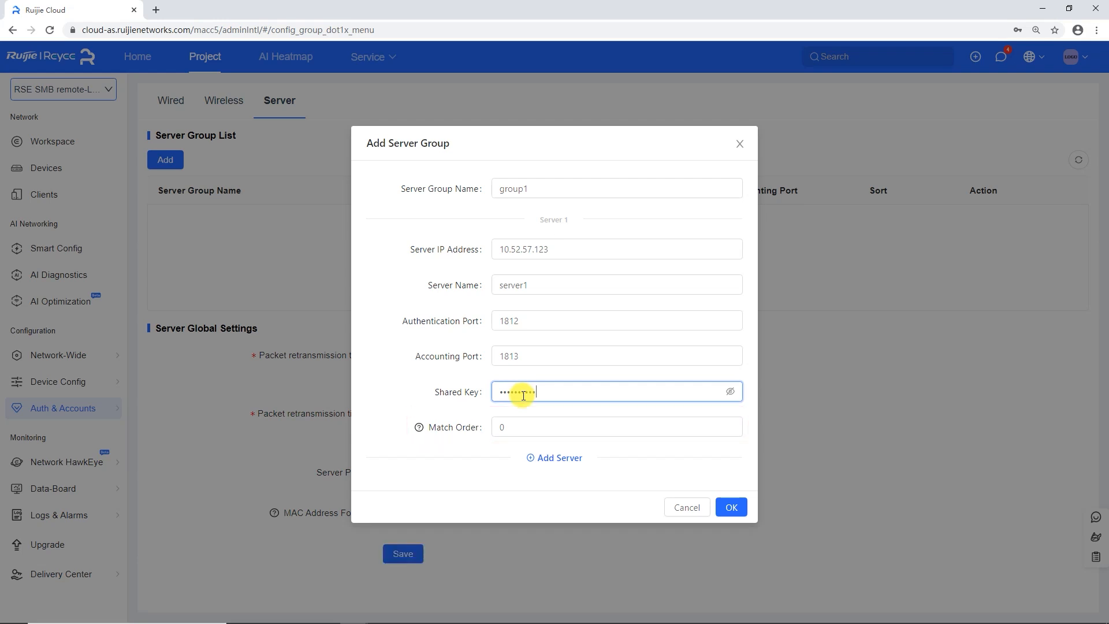
Add a second server entry to group1, then remove the empty entry
click(565, 459)
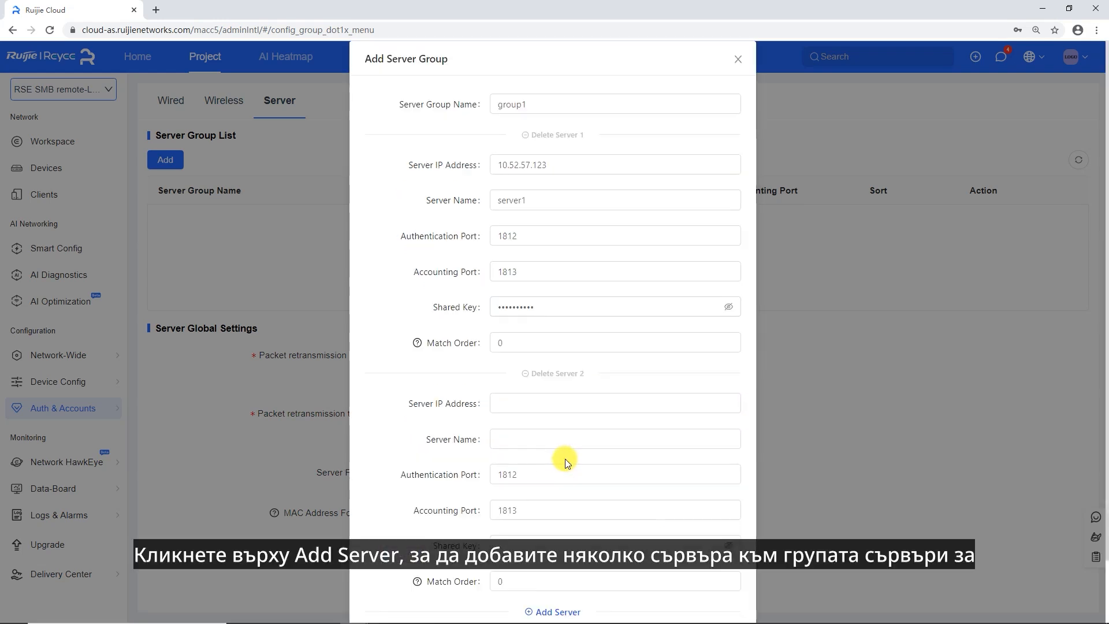
scroll(575, 433, down, 1)
click(517, 333)
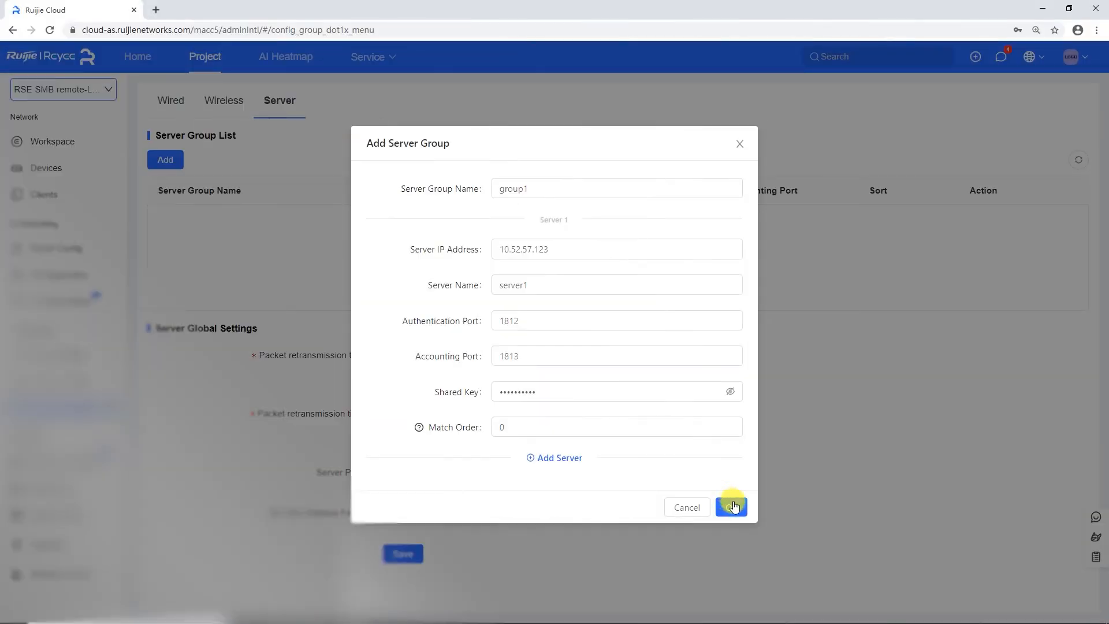
Save group1 to the server list and switch on Server Probe in global settings
click(733, 507)
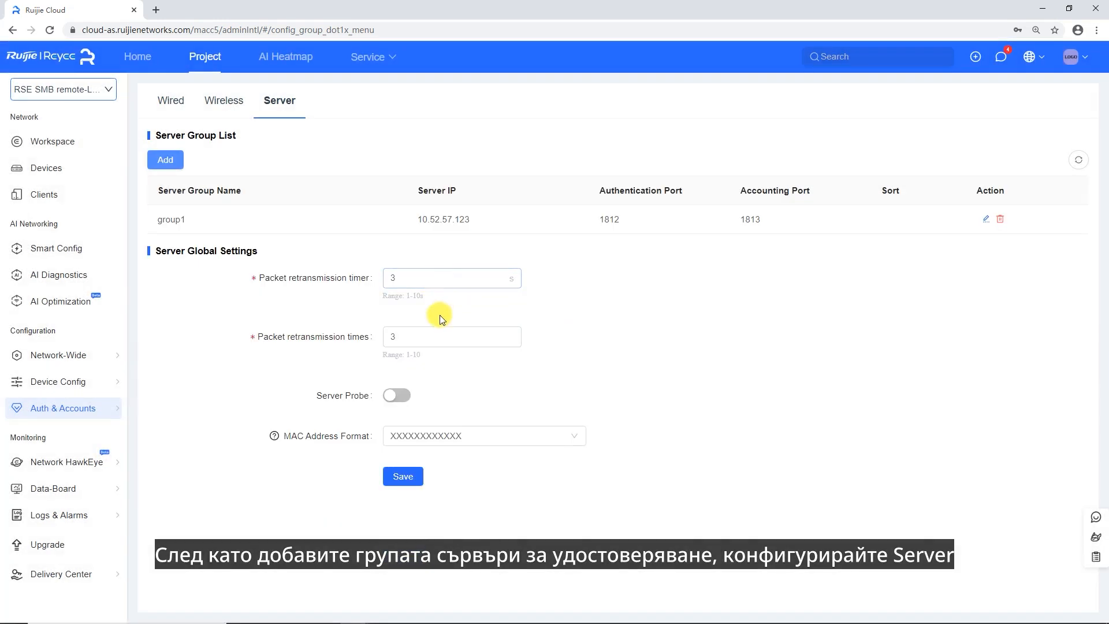
click(396, 395)
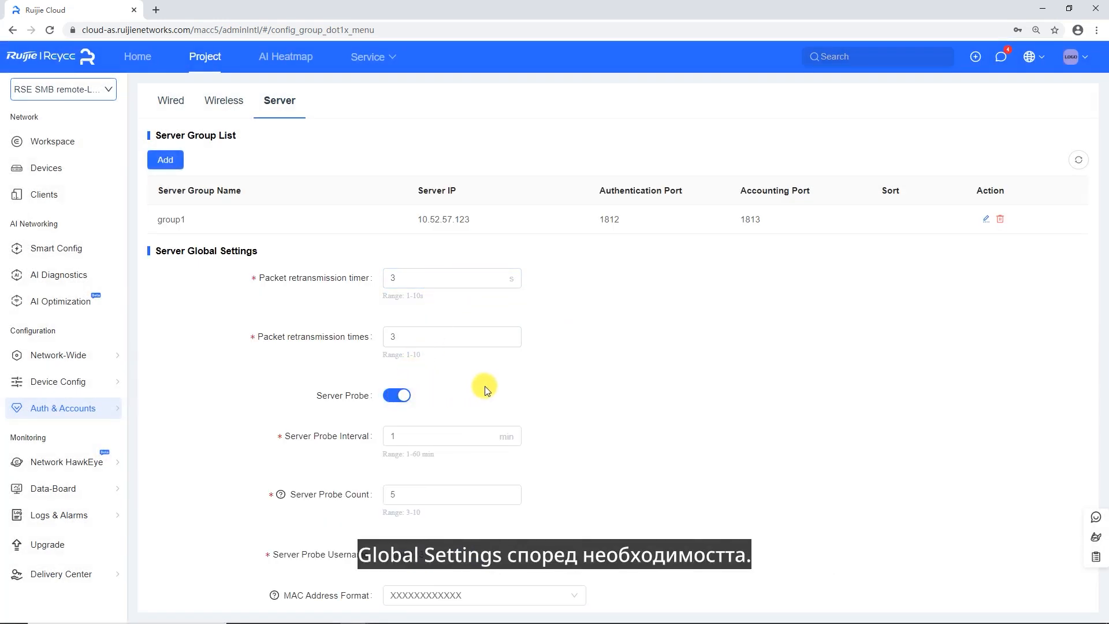
scroll(484, 386, down, 1)
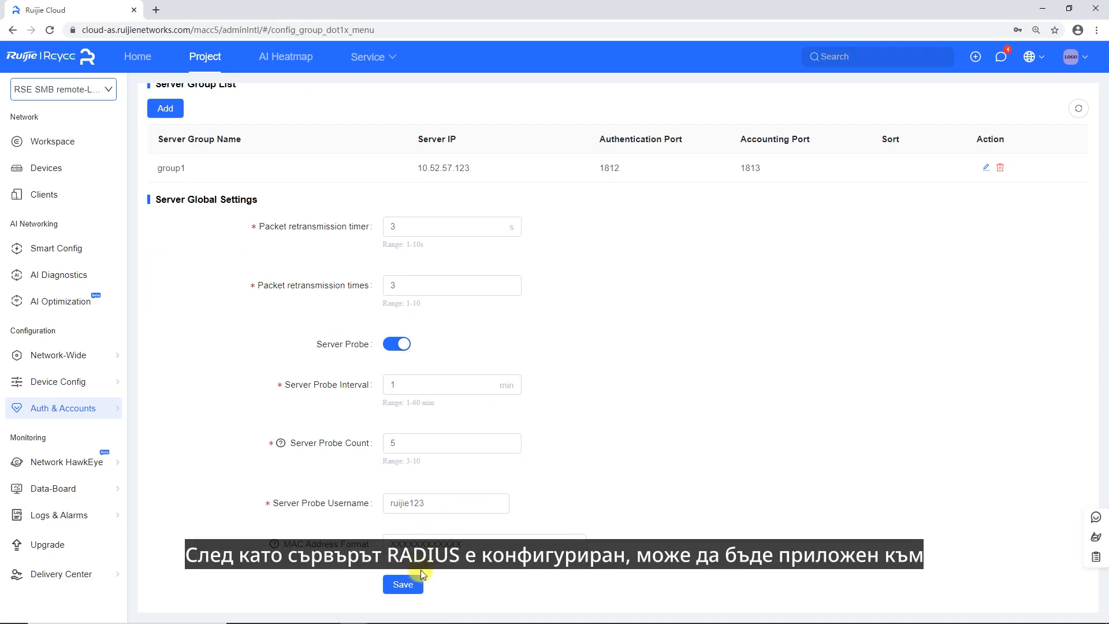
Save the Server Global Settings with probing enabled at a 1-minute interval
click(406, 585)
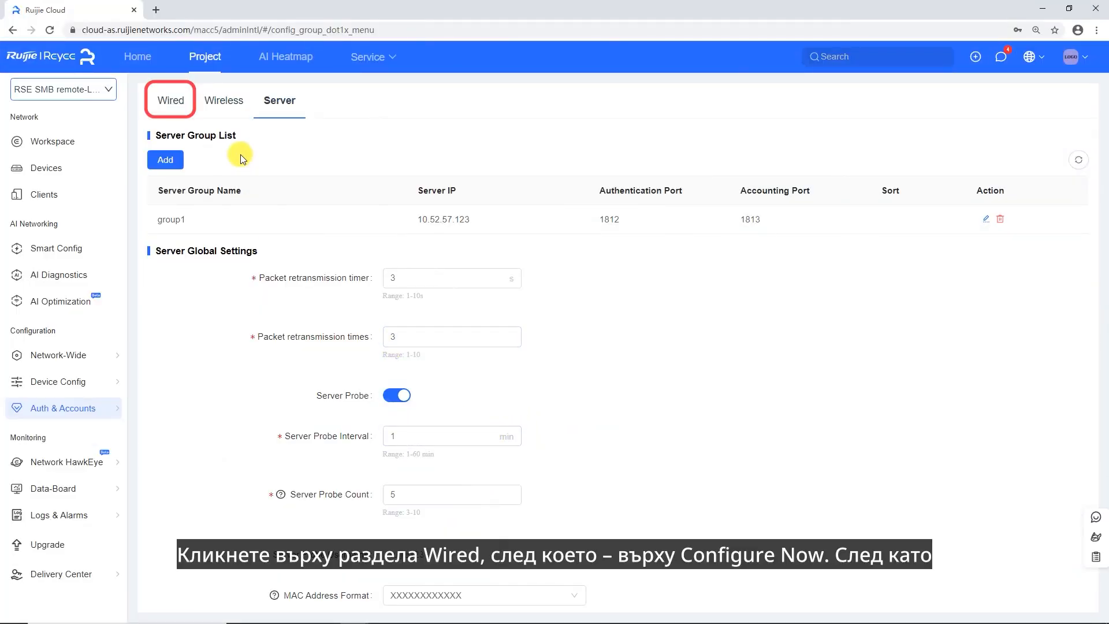
Launch the Wired 802.1X wizard, pick group1 as Auth Server Group, and continue
click(175, 108)
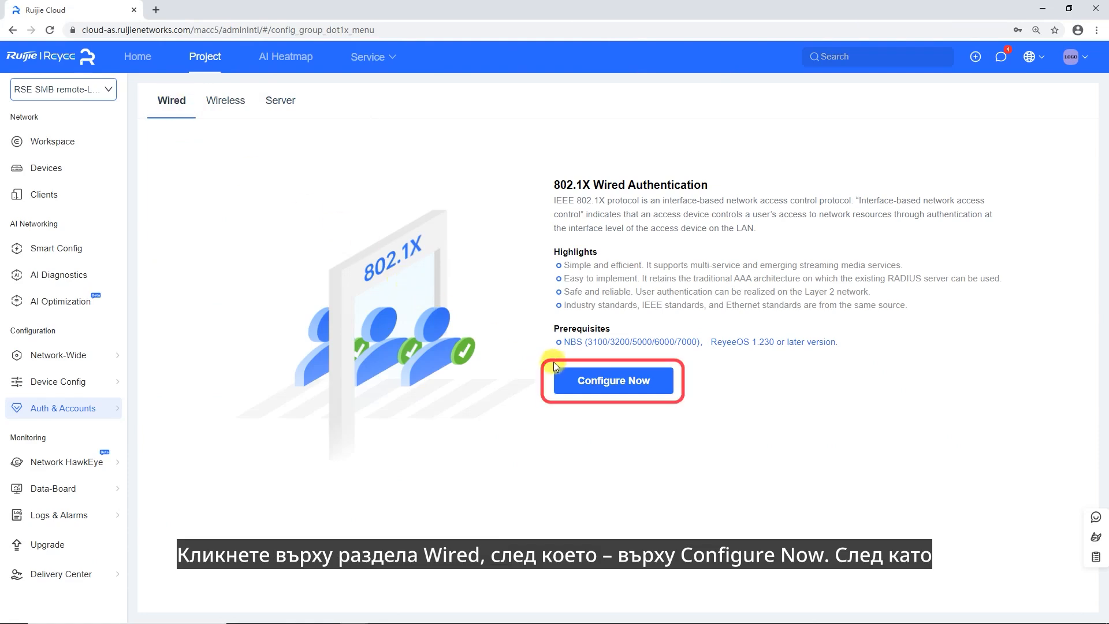
click(594, 382)
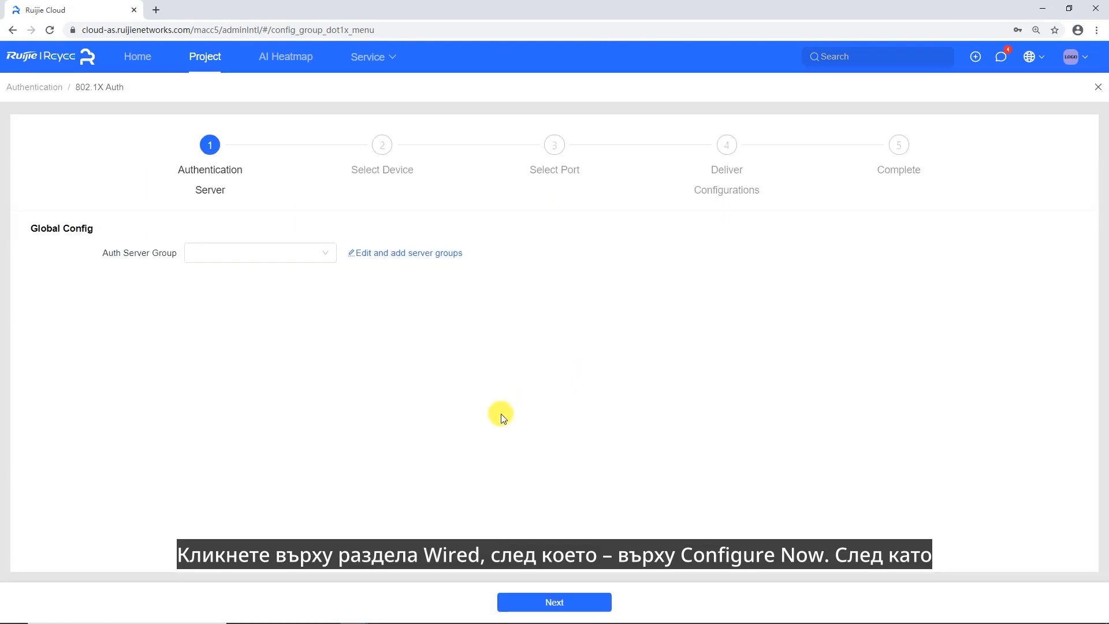
click(277, 252)
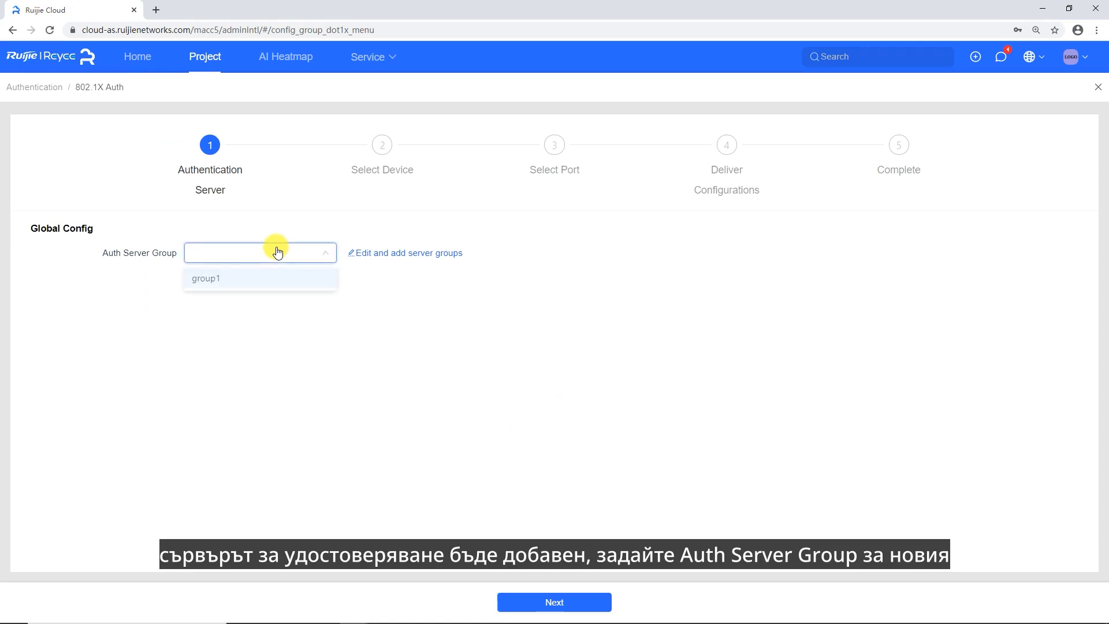
click(217, 278)
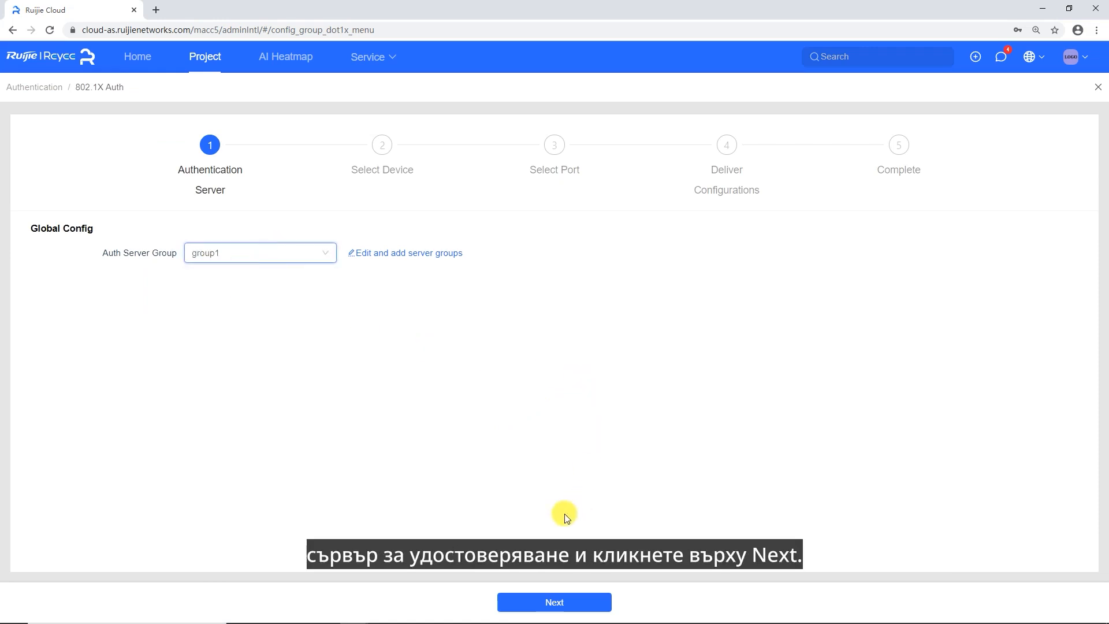
click(555, 602)
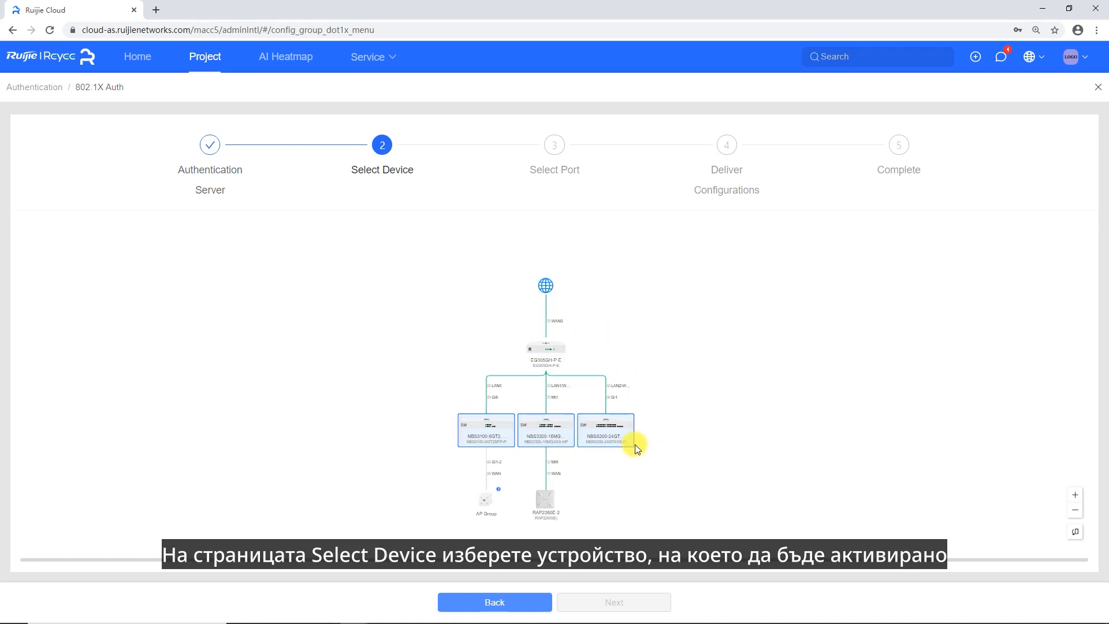
Select the NBS3100-8GT2SFP-P and NBS3300-16MG switches for 802.1X and proceed to ports
click(472, 437)
click(542, 435)
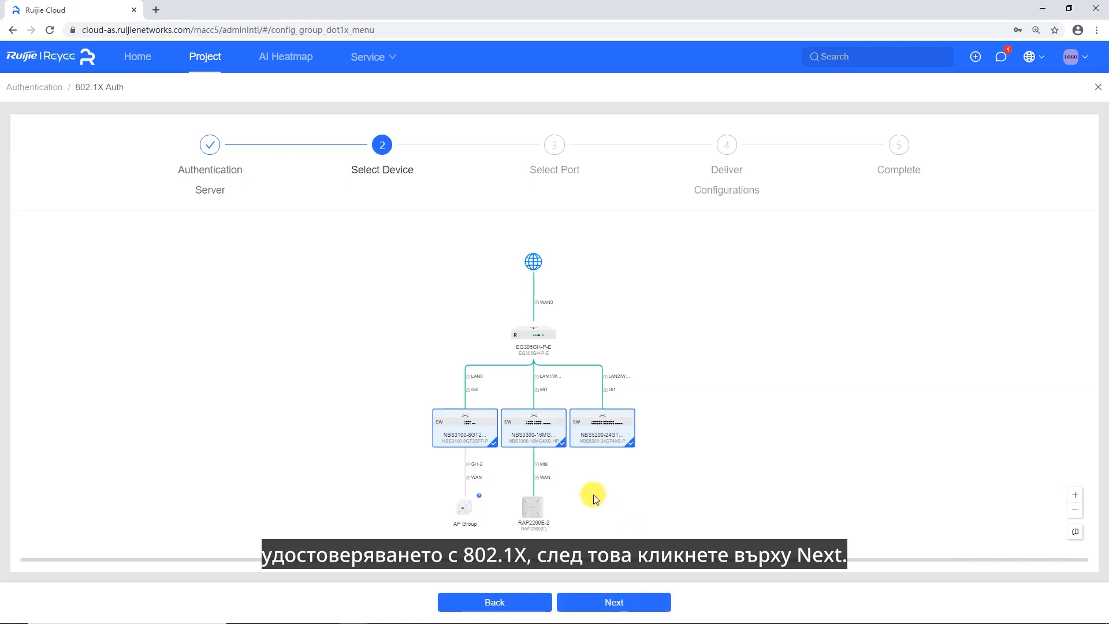
click(601, 602)
Mark ports 13–16 on the NBS5200 and NBS3300 and ports 1–4 on the NBS3100
click(642, 315)
click(663, 313)
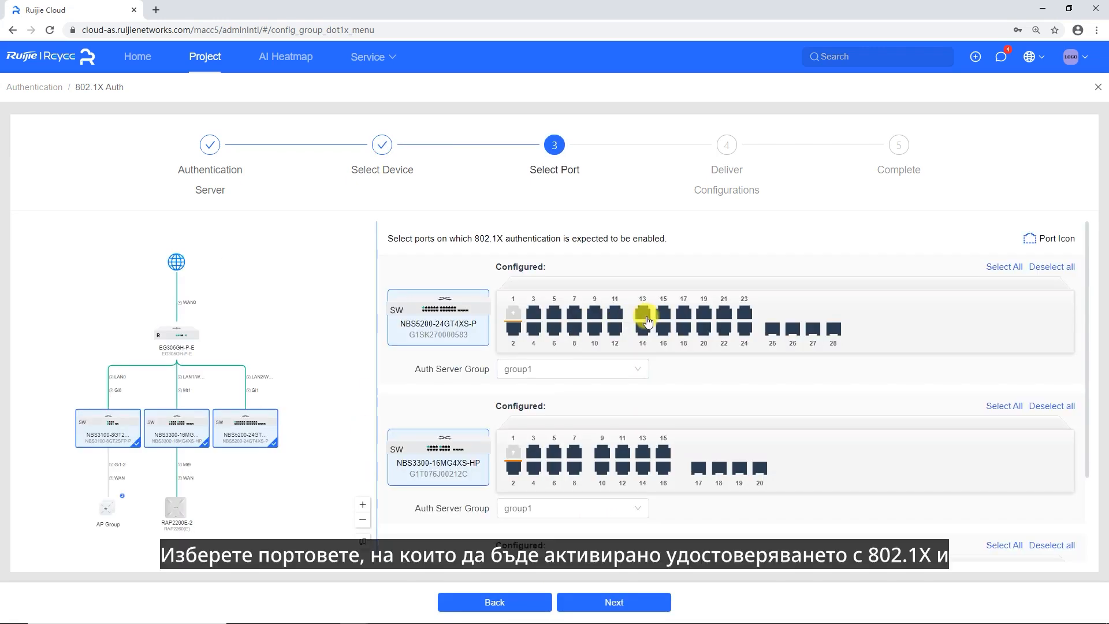
click(642, 328)
click(663, 329)
scroll(673, 347, down, 1)
click(643, 394)
click(663, 394)
click(642, 411)
click(663, 410)
scroll(657, 462, down, 1)
click(513, 481)
click(533, 480)
click(513, 496)
click(533, 497)
scroll(678, 458, up, 1)
Assign group1 as the server group for all three switches and continue to review
click(605, 322)
click(555, 341)
scroll(598, 393, down, 1)
click(602, 399)
click(599, 424)
click(563, 535)
click(535, 563)
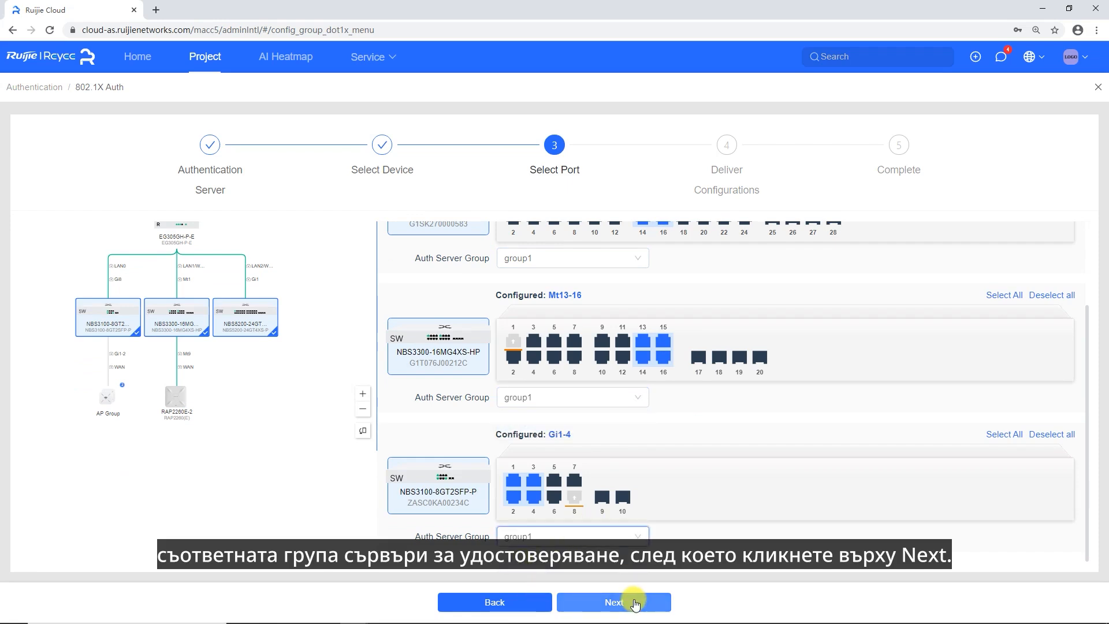
click(634, 604)
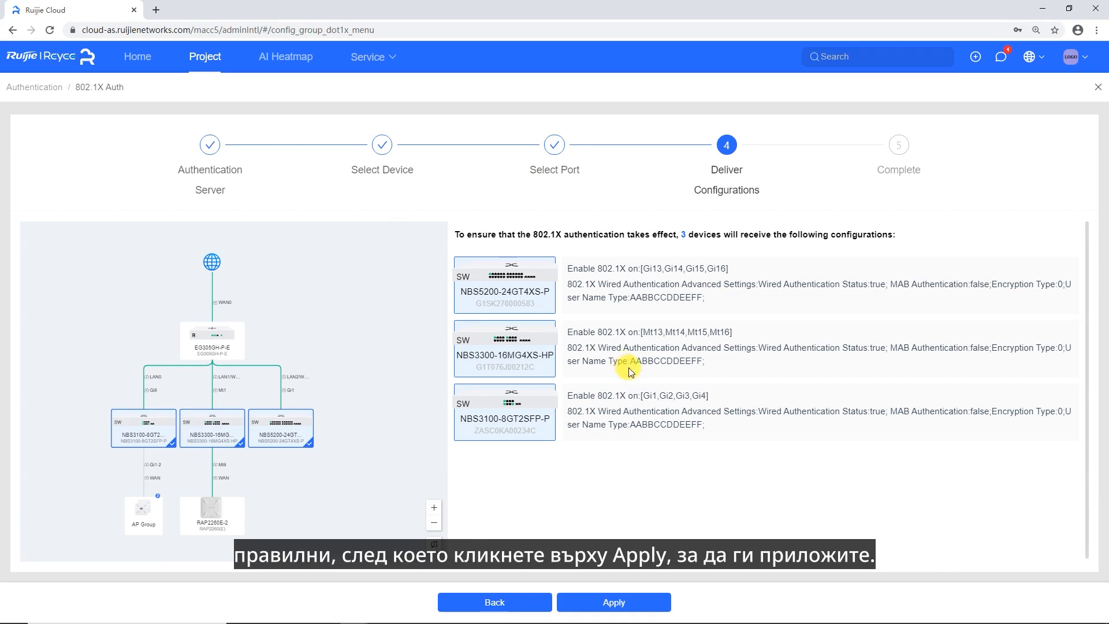
Apply the wired 802.1X configuration to the switches and finish the wizard after delivery succeeds
click(653, 605)
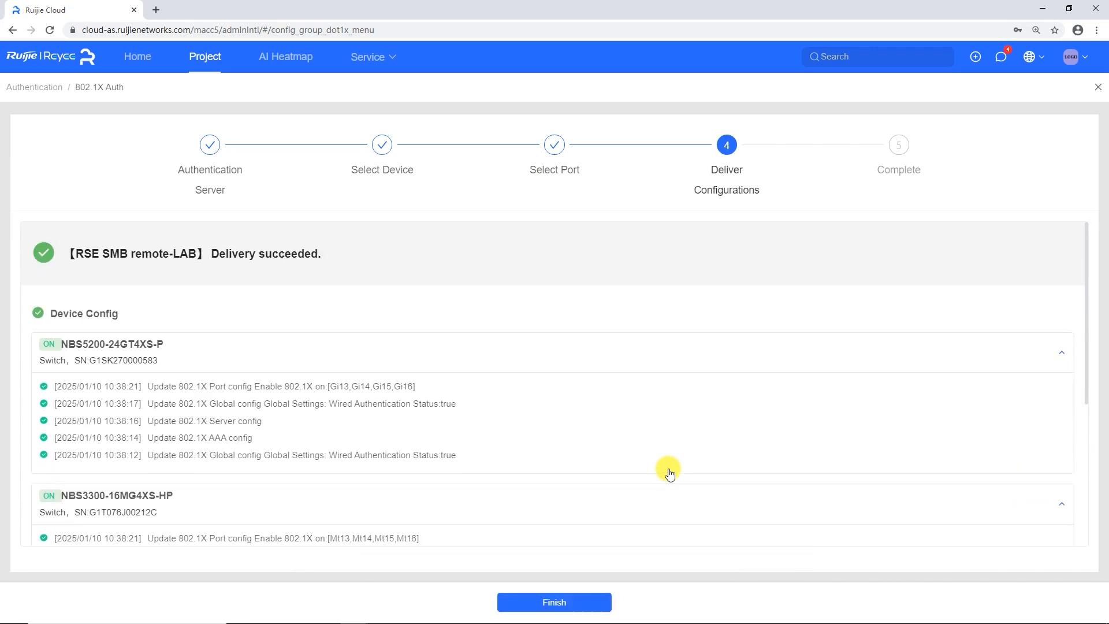
click(586, 601)
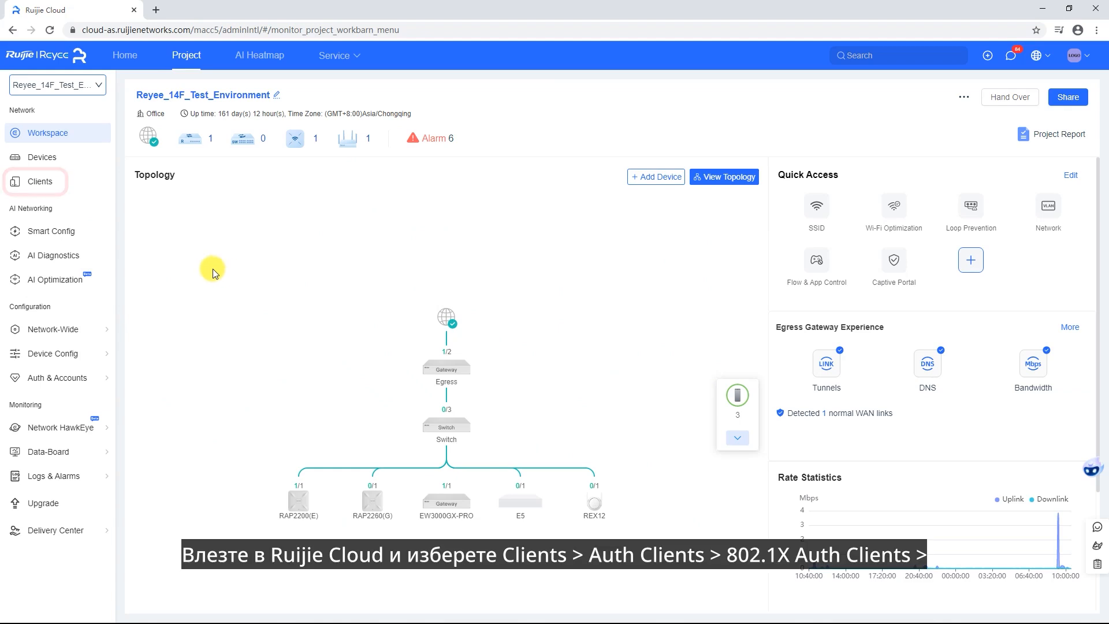
Show the project's 802.1X Auth Clients list under Clients > Auth Clients
click(36, 182)
click(537, 286)
click(304, 320)
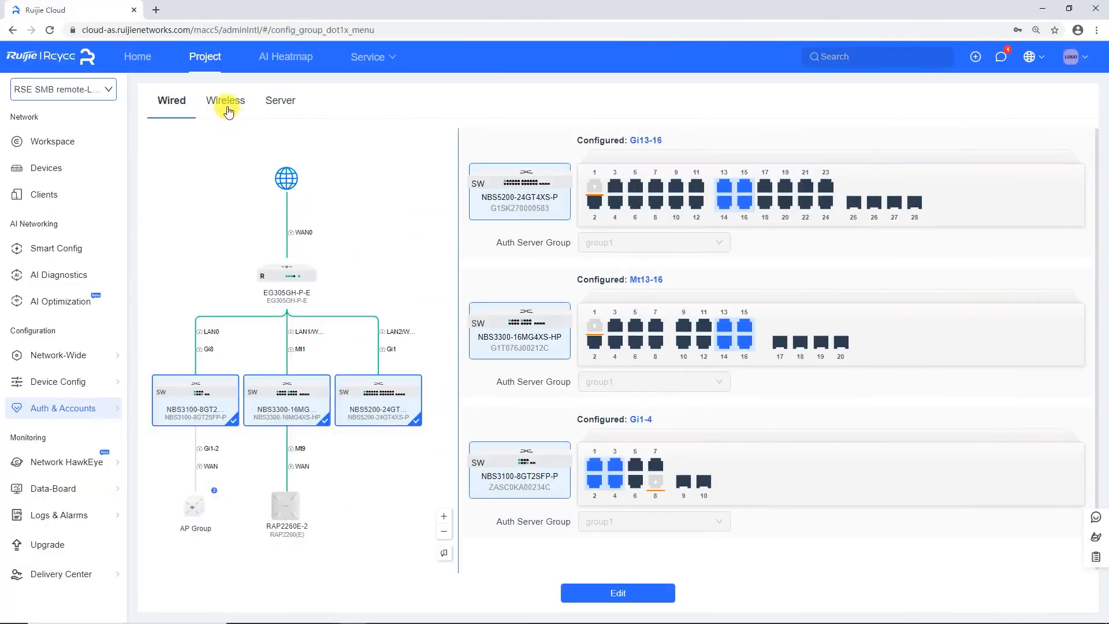
Set the 802.1X demo SSID to 802.1X(Enterprise), WPA2-802.1X, server group group1, and save
click(226, 100)
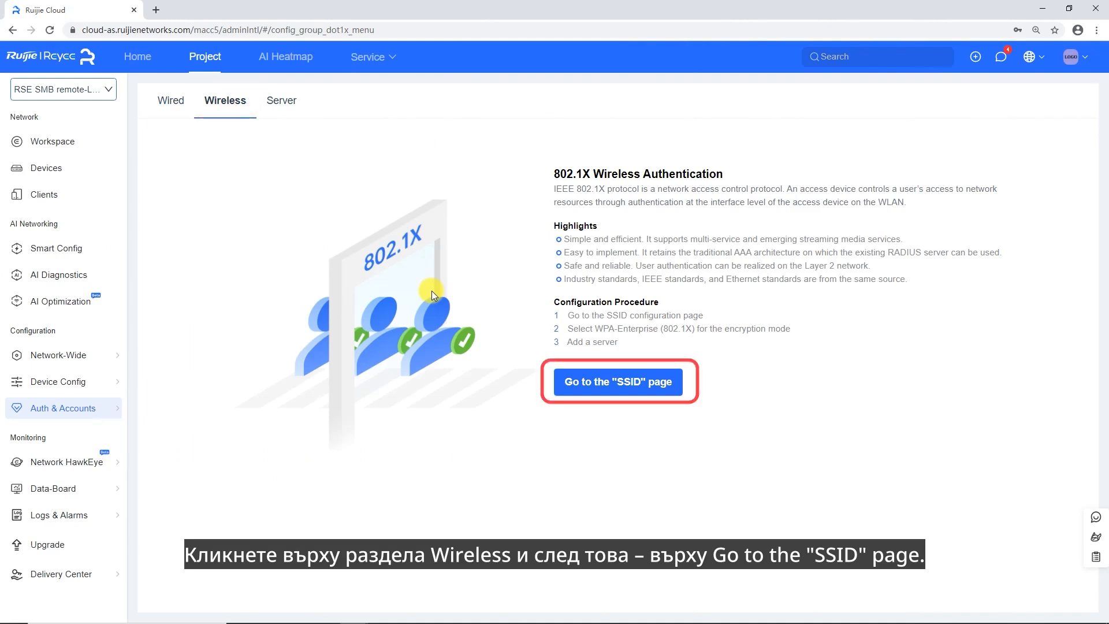
click(608, 386)
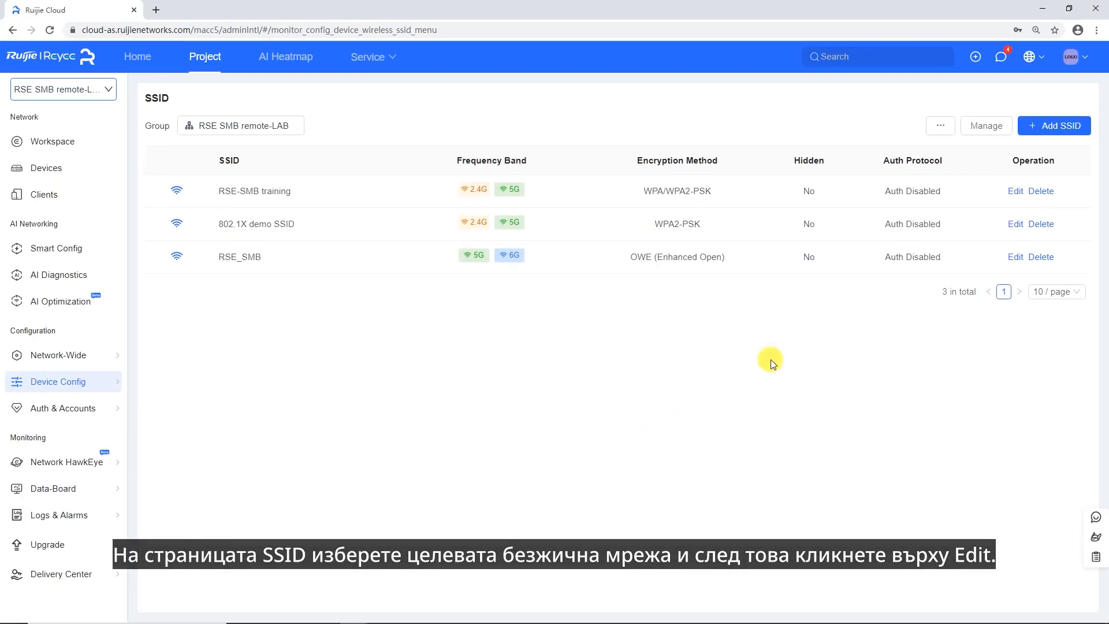
click(1014, 225)
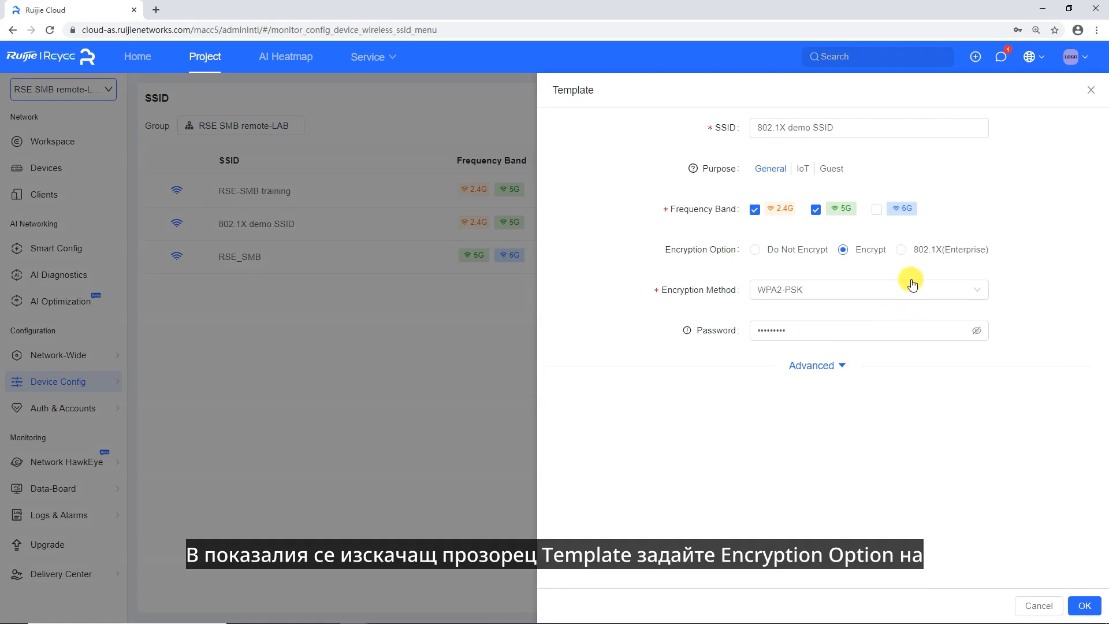
click(910, 257)
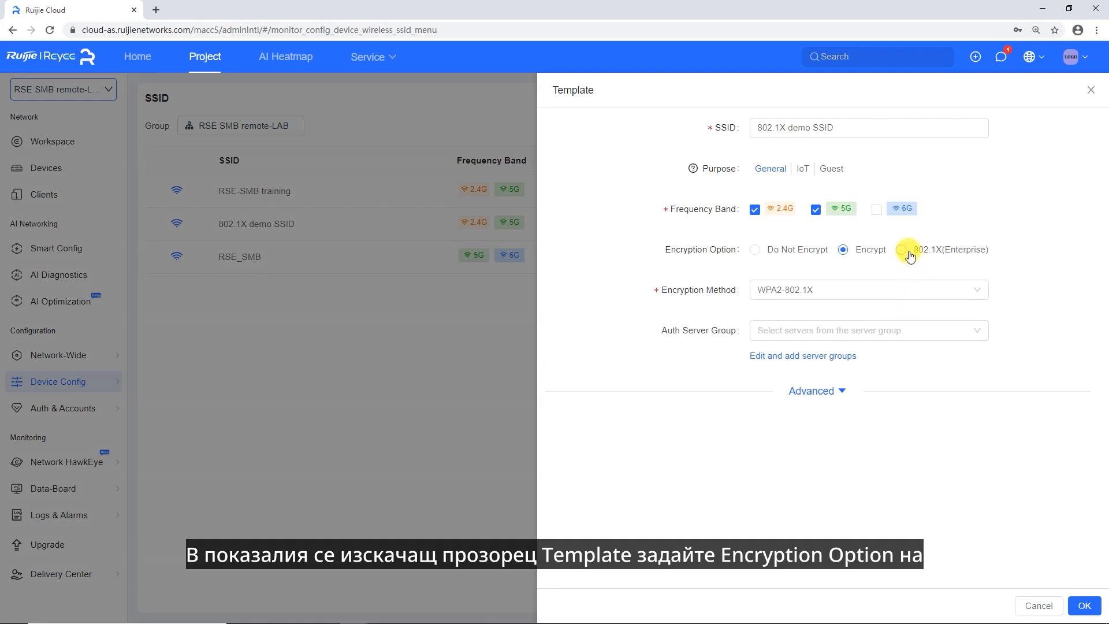
click(844, 294)
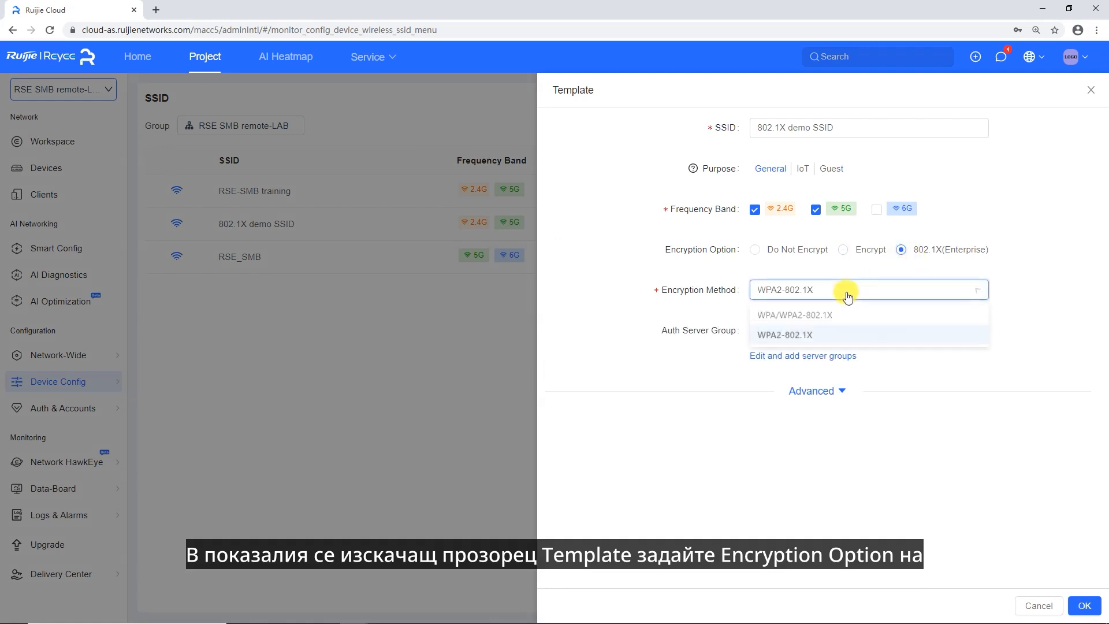
click(783, 337)
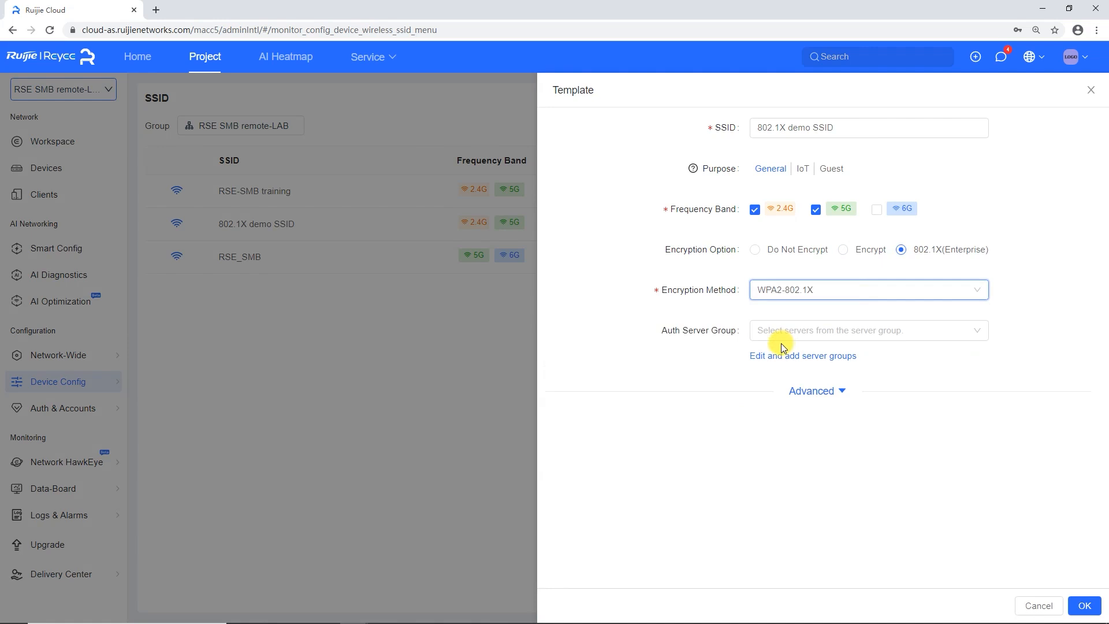
click(802, 330)
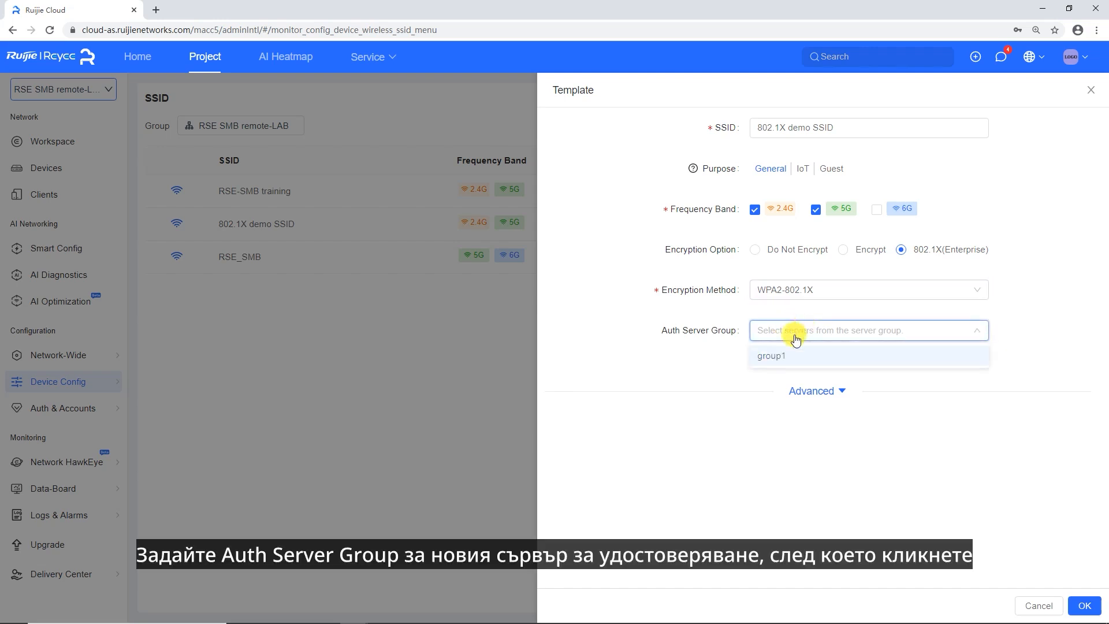
click(765, 358)
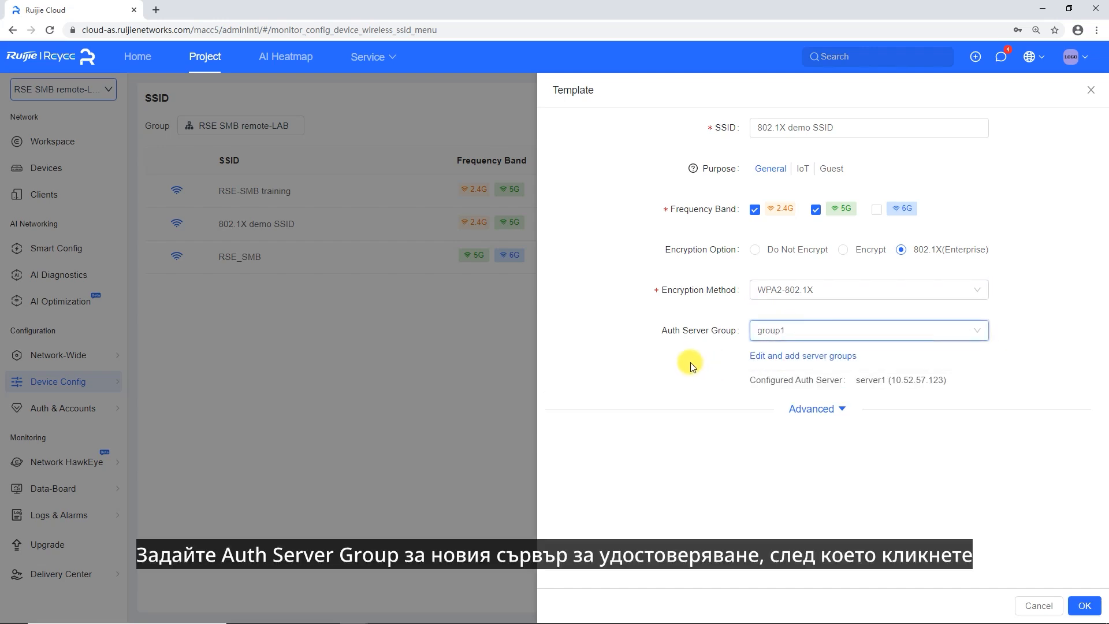
click(1085, 605)
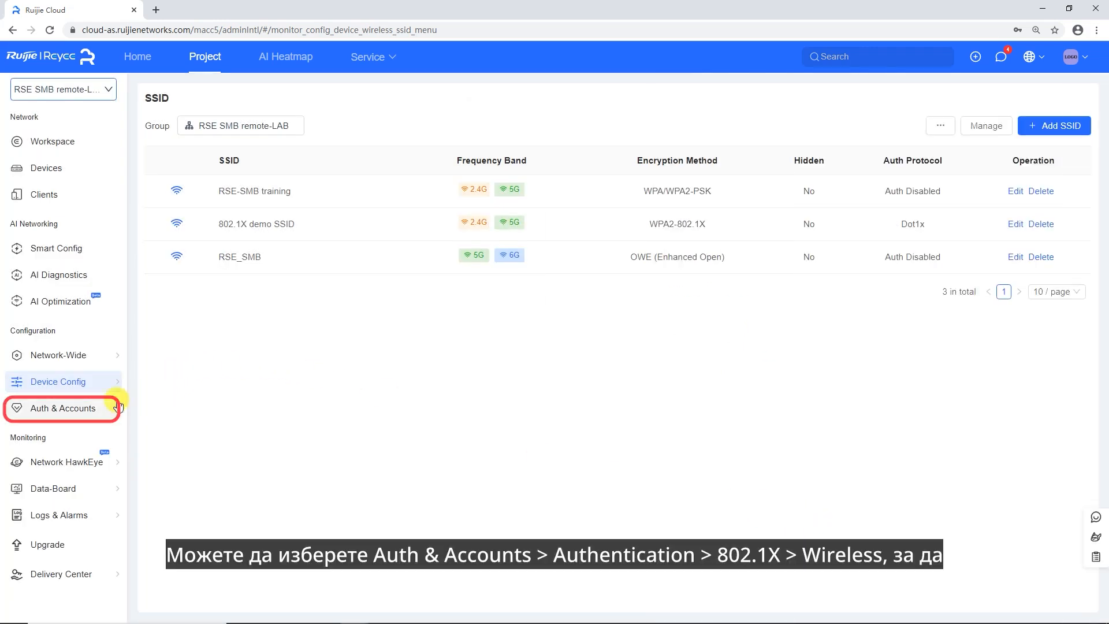
Go to Authentication > 802.1X and show the Wireless settings with escape on 802.1x_escape
mouse_move(115, 411)
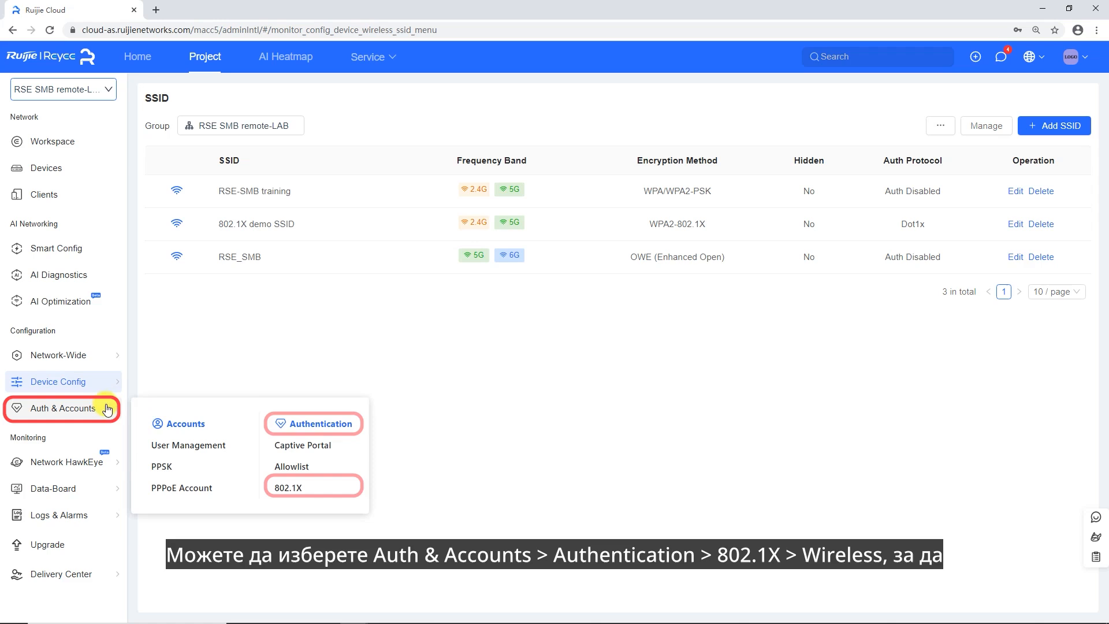
click(296, 487)
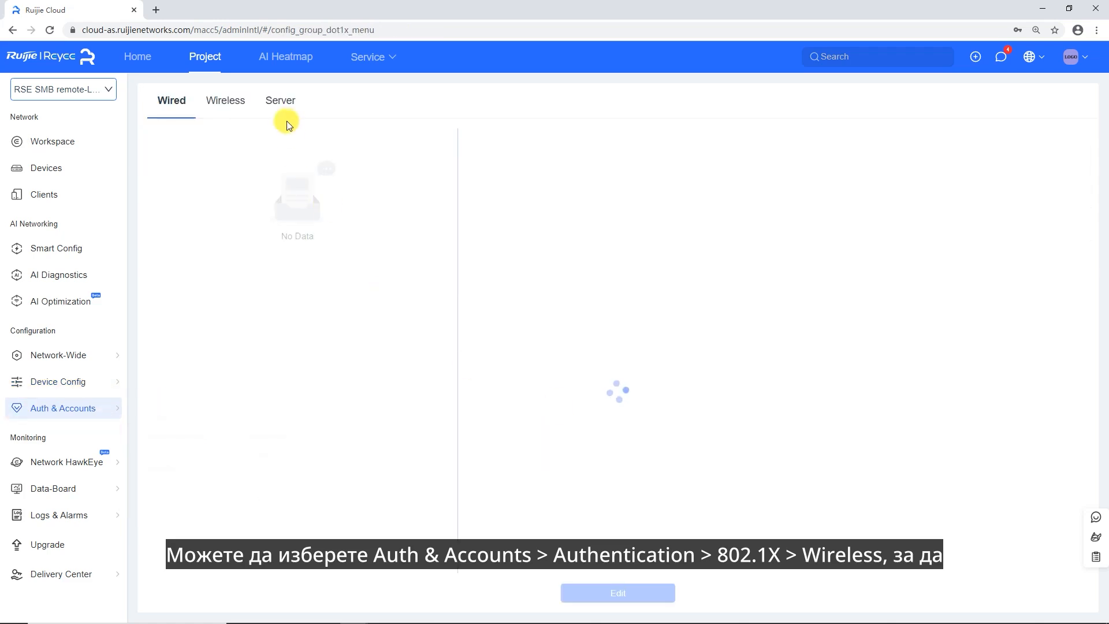
click(226, 104)
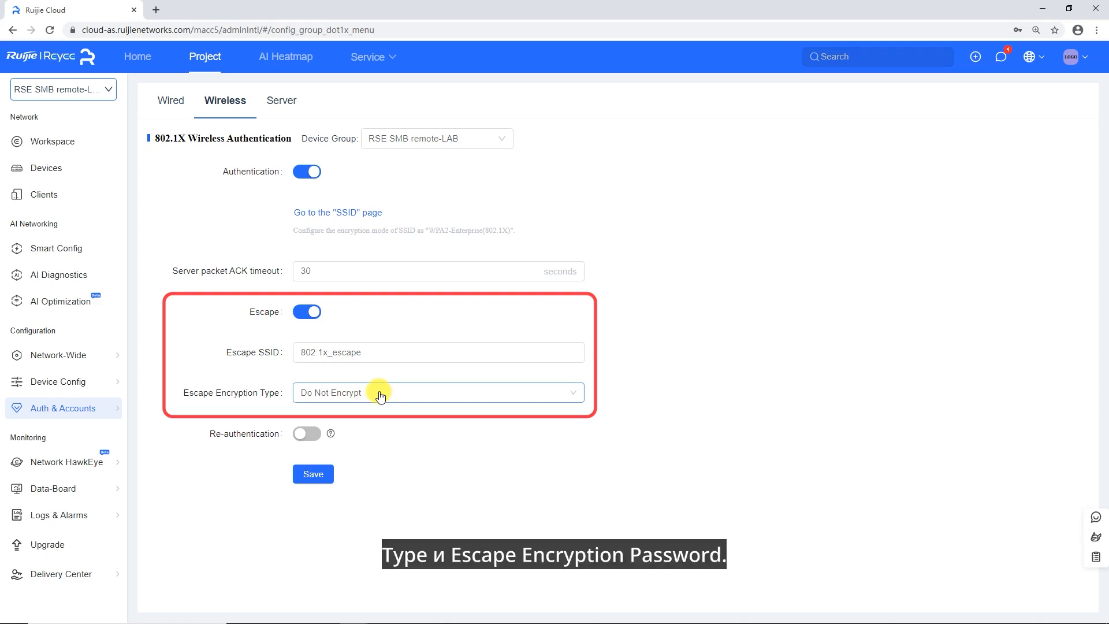
Enable wireless 802.1X re-authentication at a 21600 interval and save the settings
click(307, 434)
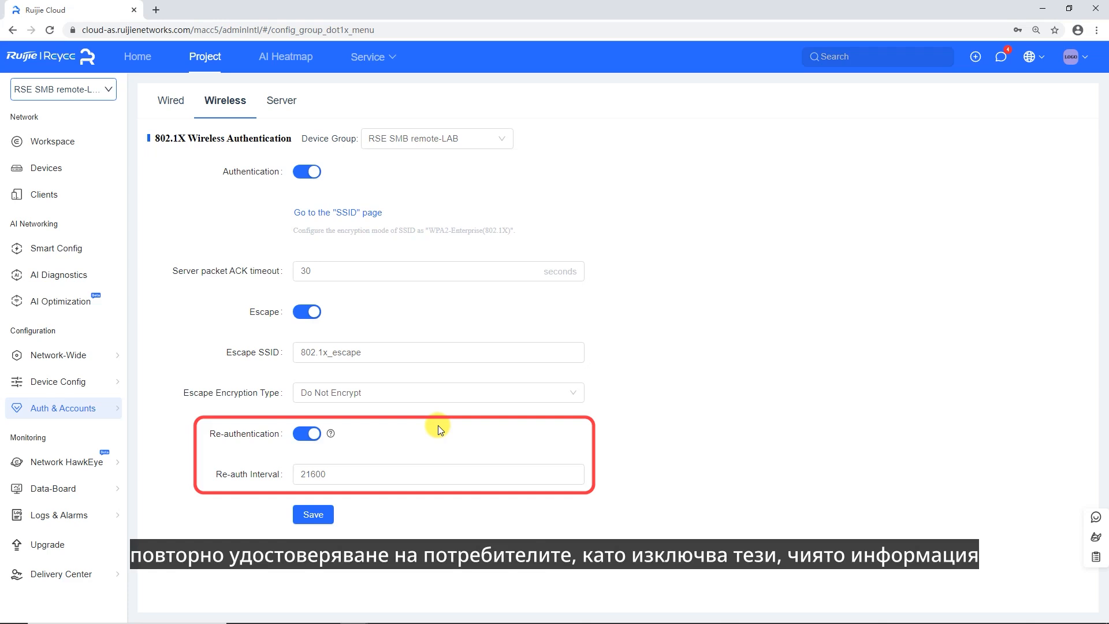
click(321, 514)
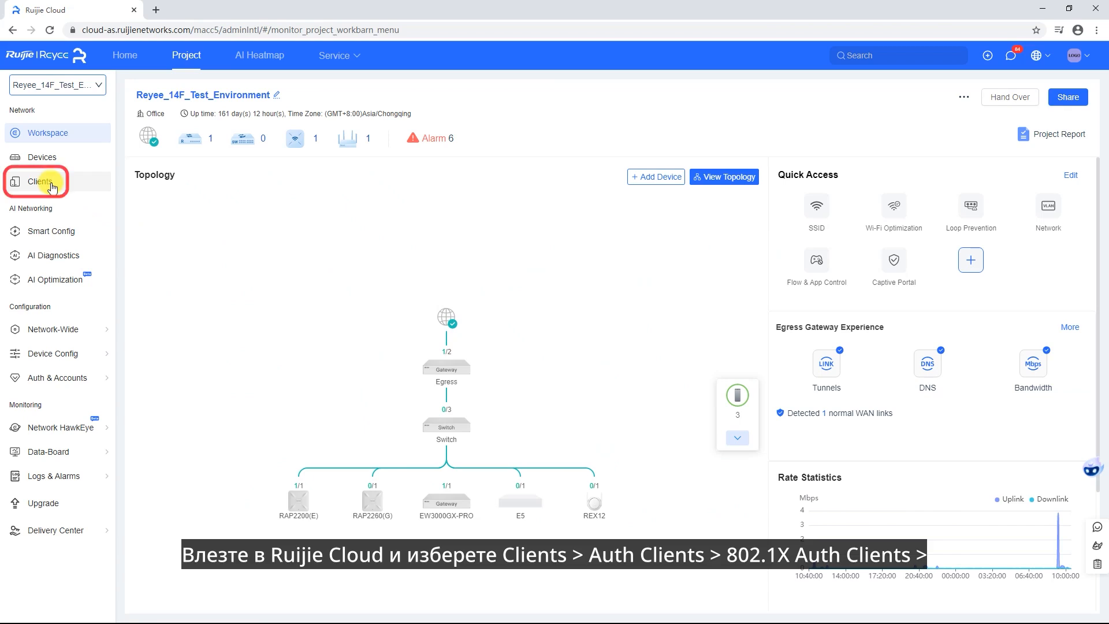
Display the 802.1X Authenticated Wireless Clients list under Clients > Auth Clients
click(52, 187)
click(530, 292)
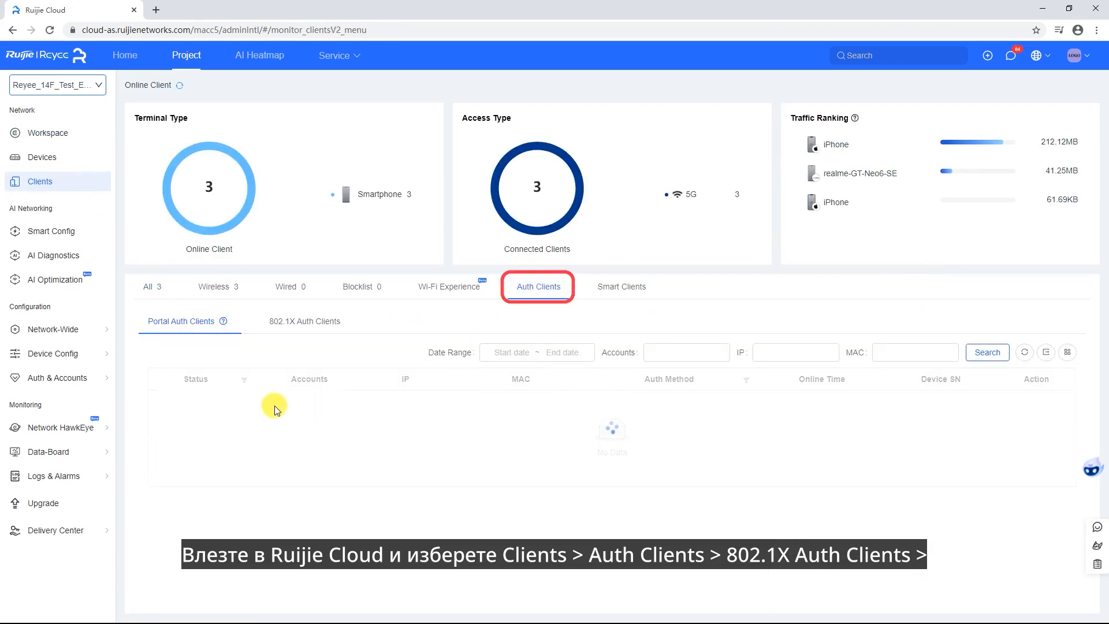
click(300, 321)
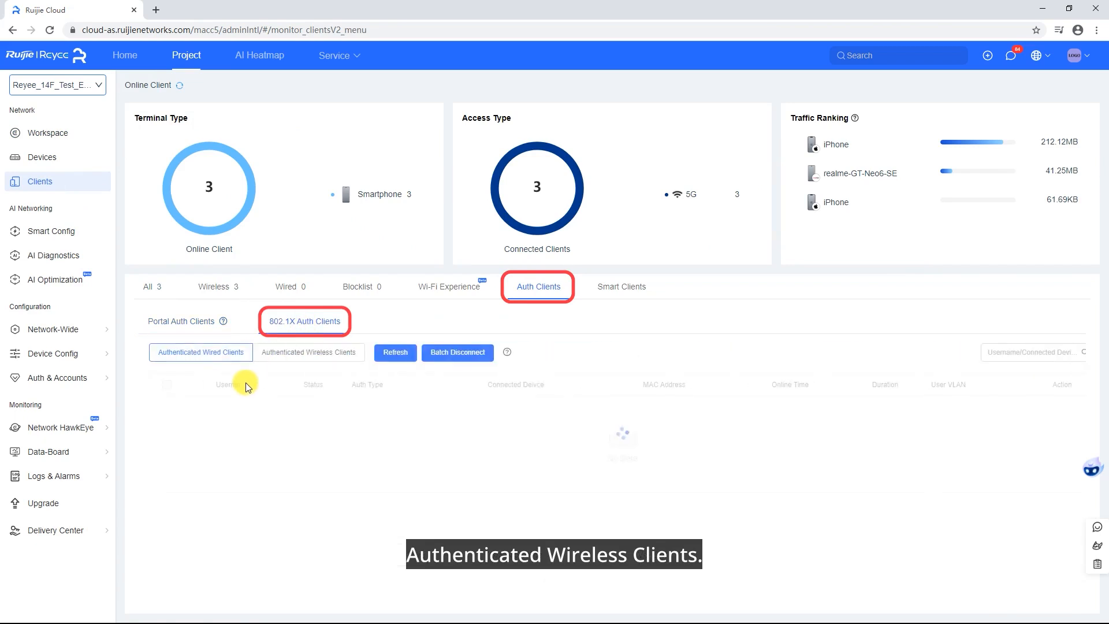
click(268, 354)
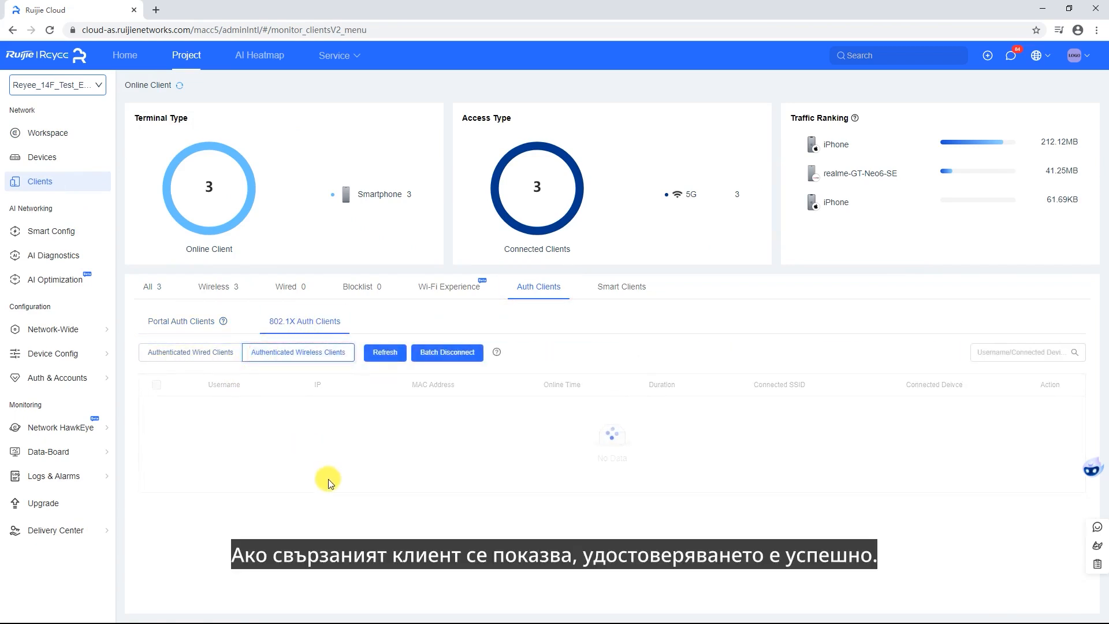